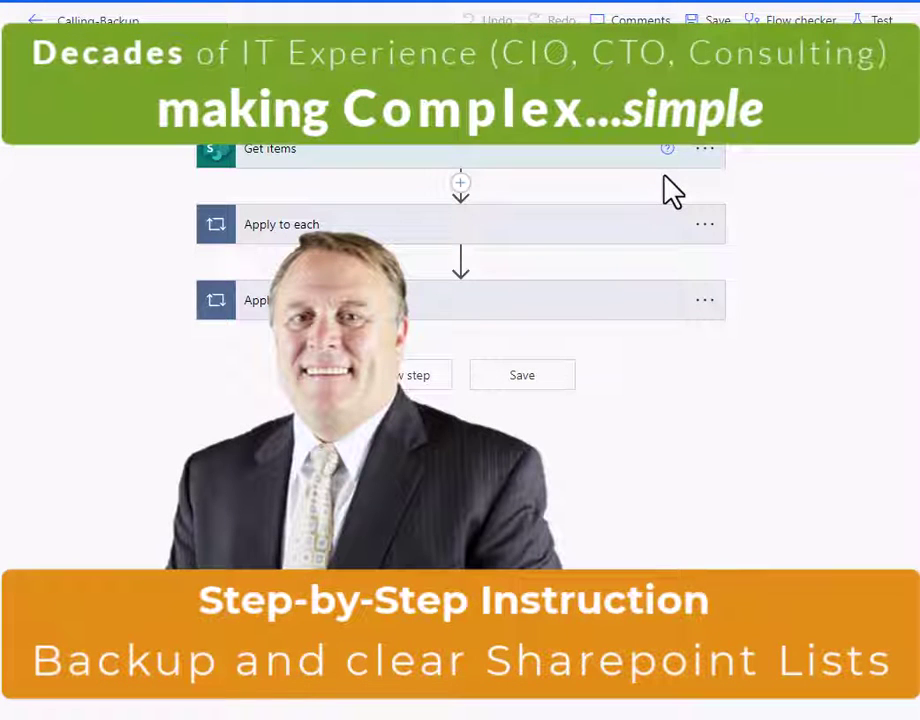
# Step: Expand the Get items, Apply to each and Create item actions to examine their list and field settings
pyautogui.click(345, 178)
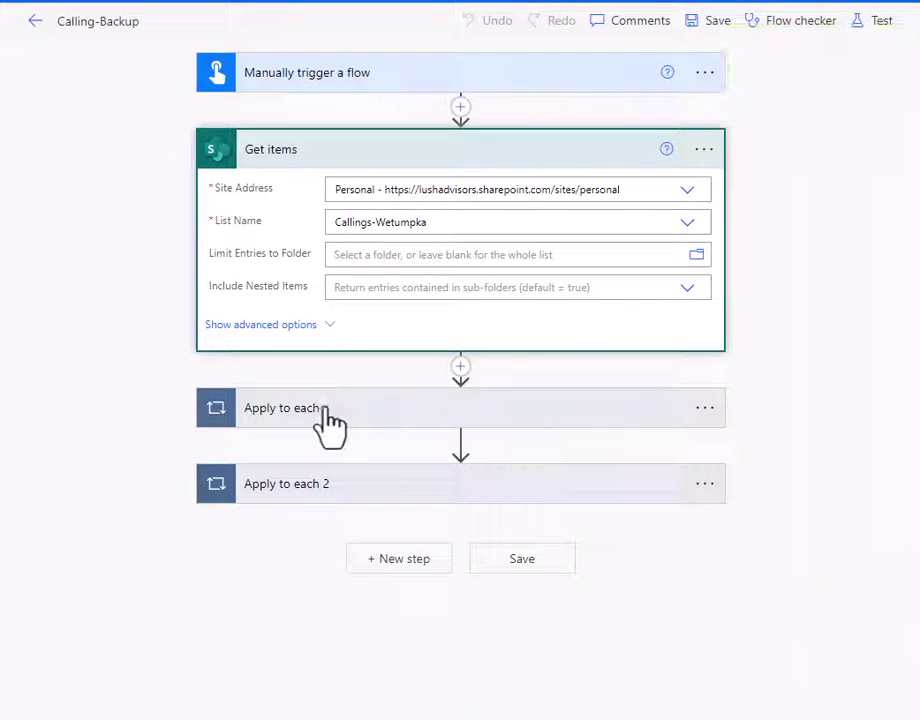
pyautogui.click(324, 425)
pyautogui.scroll(-1, 705, 216)
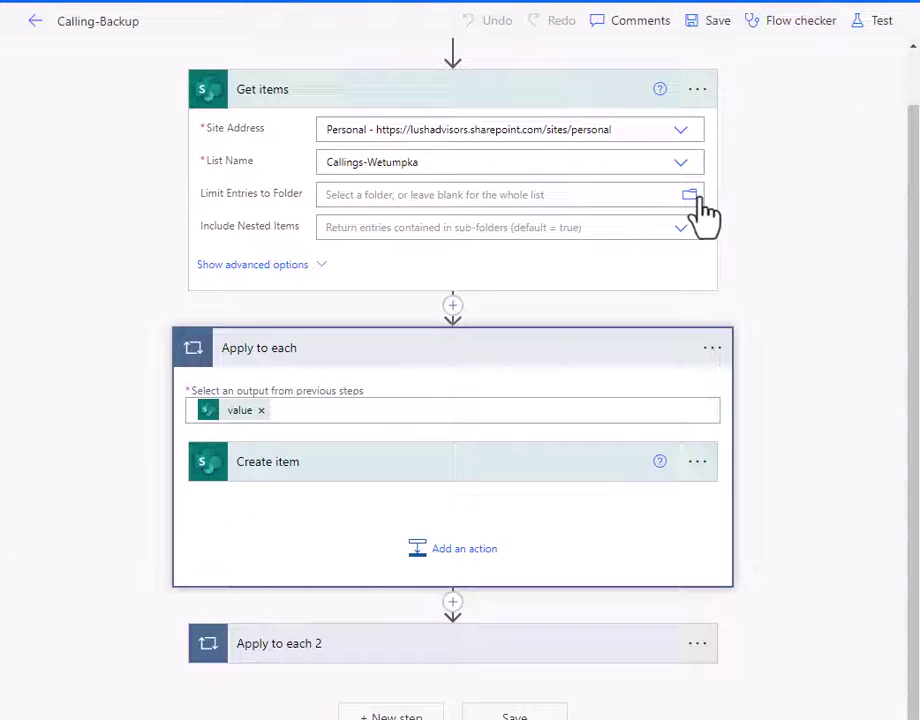
pyautogui.click(312, 476)
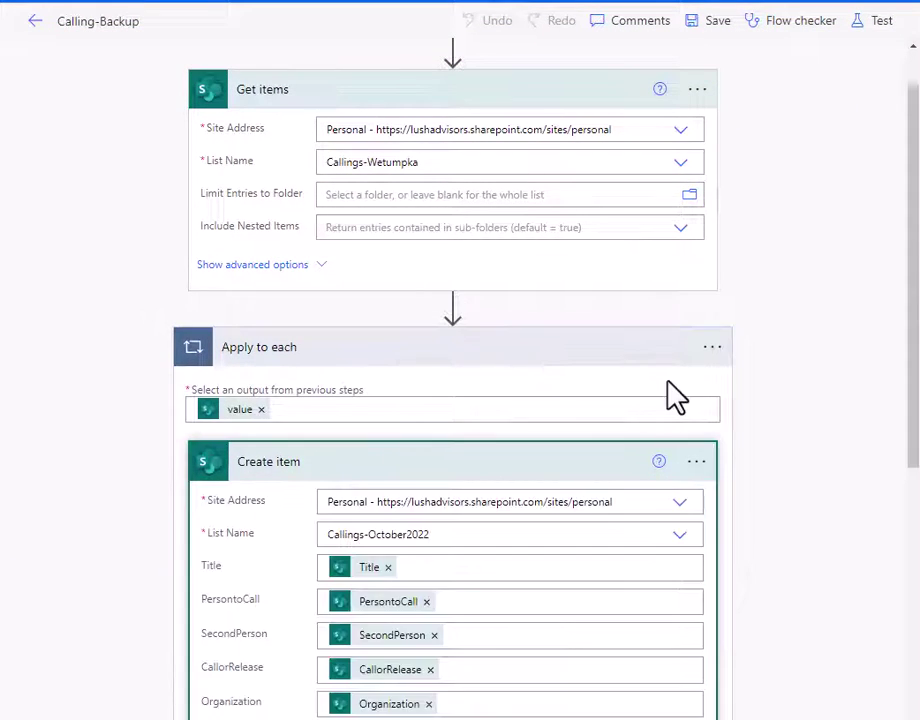
pyautogui.scroll(-2, 660, 390)
pyautogui.scroll(-3, 650, 385)
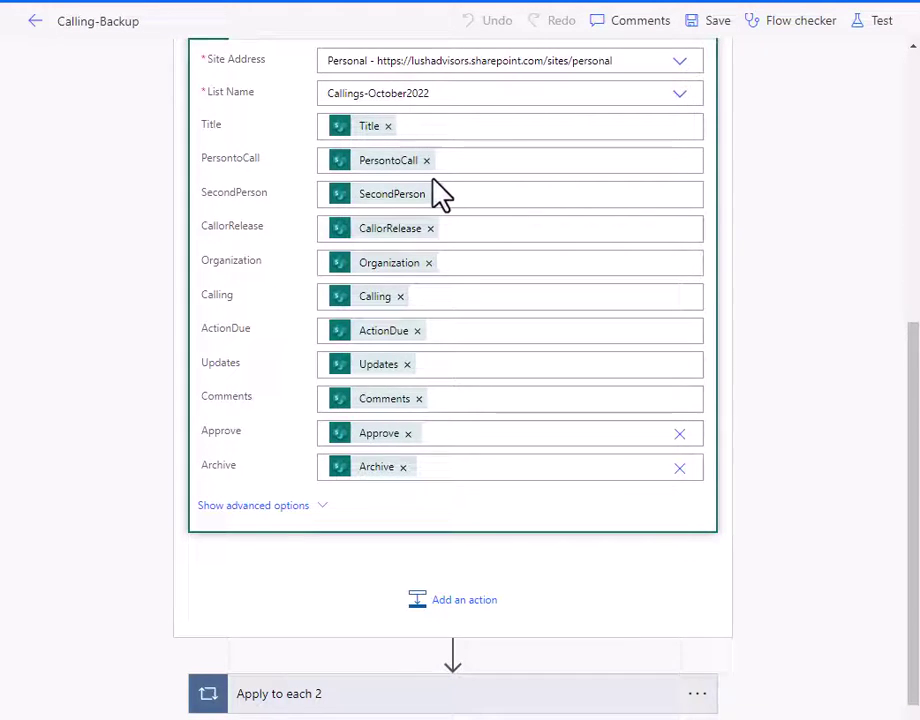
pyautogui.scroll(5, 437, 195)
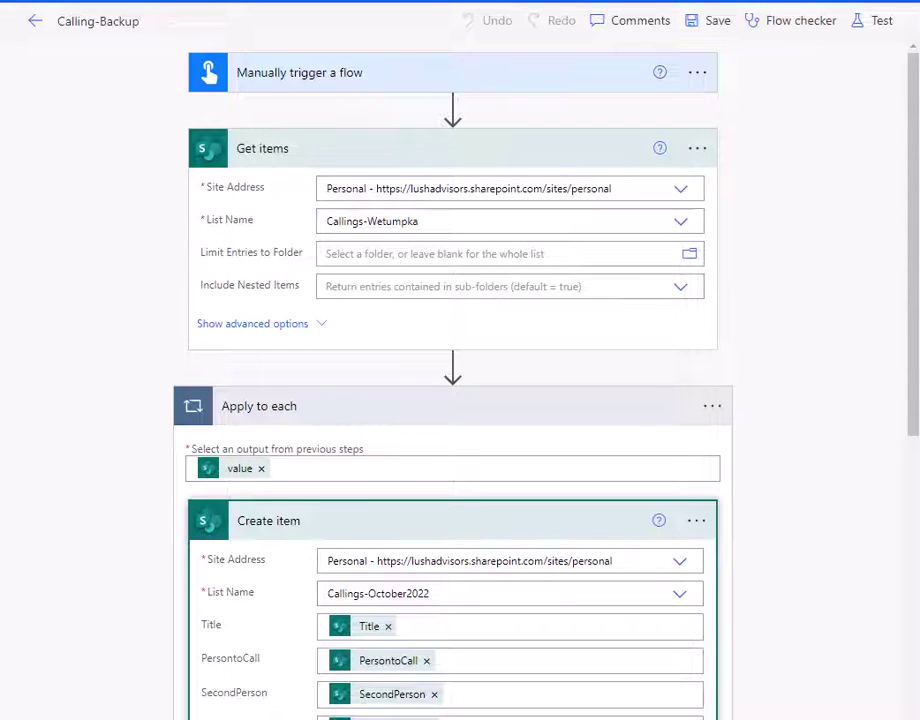
# Step: View the options for creating a new flow, and return to the Calling-Backup flow
pyautogui.click(10, 150)
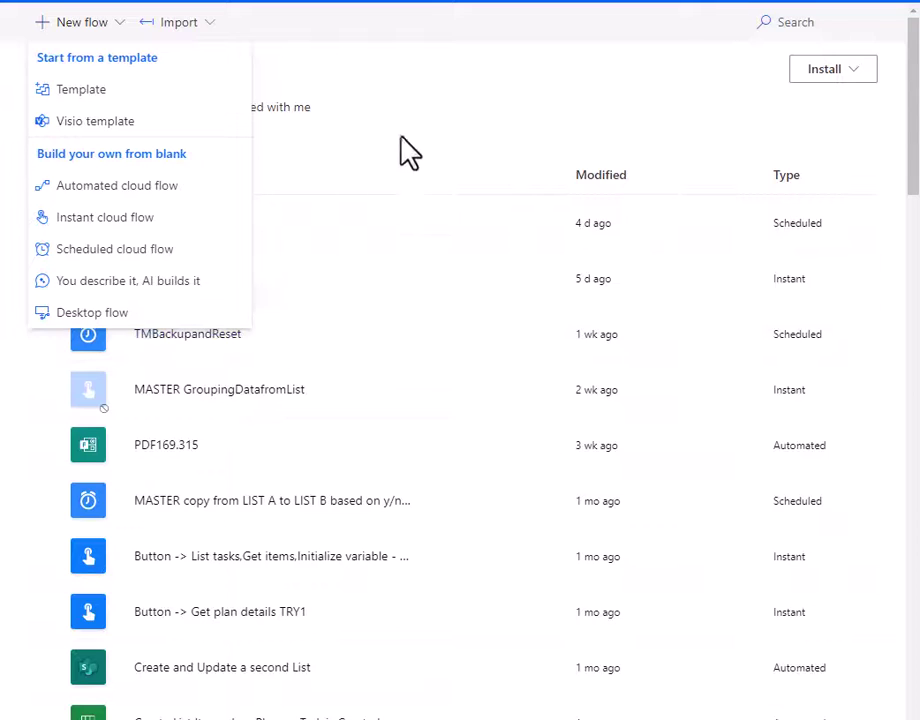
pyautogui.click(441, 96)
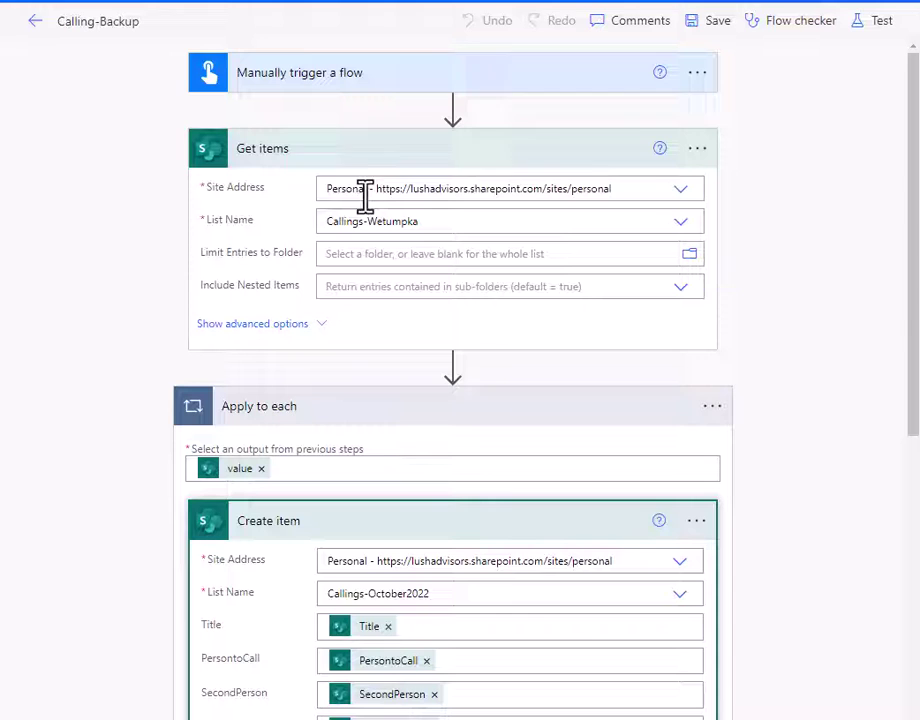
# Step: Examine the source list choice in the Get items action and the Apply to each loop below it
pyautogui.click(390, 223)
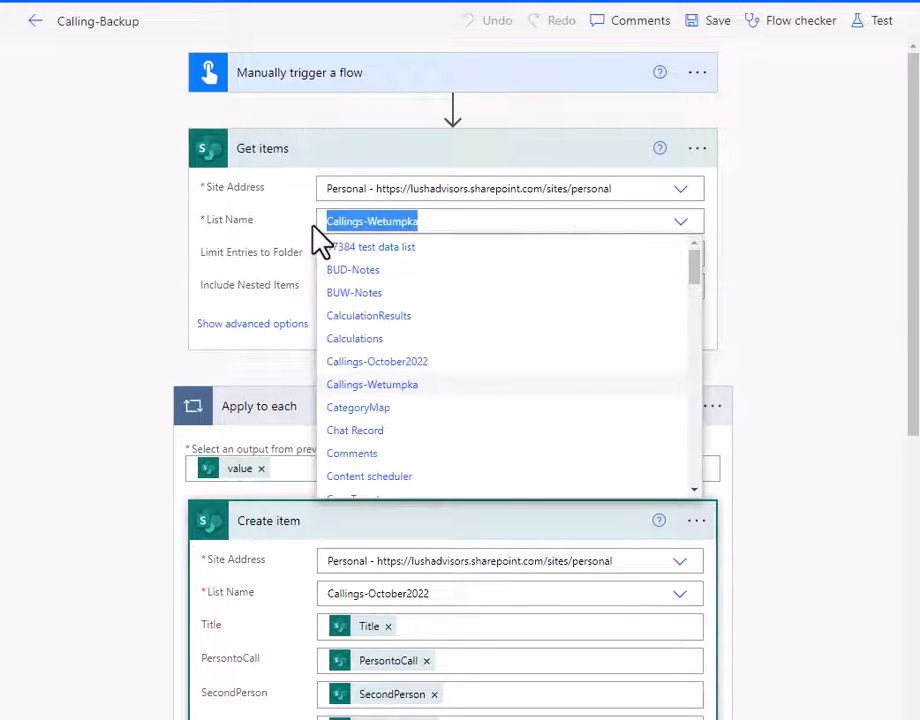
pyautogui.click(795, 186)
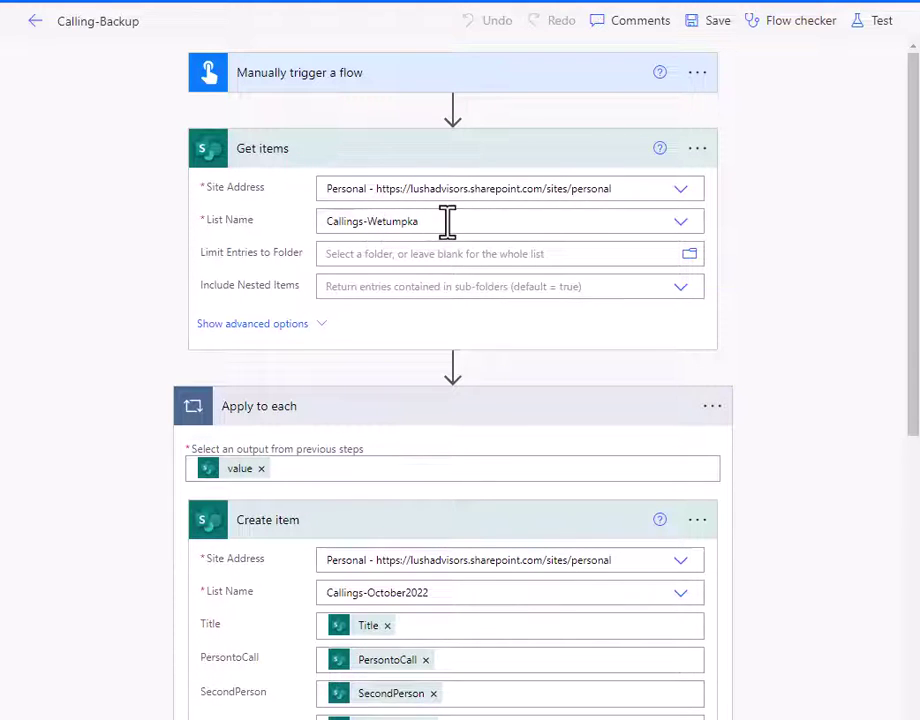
pyautogui.scroll(-5, 845, 226)
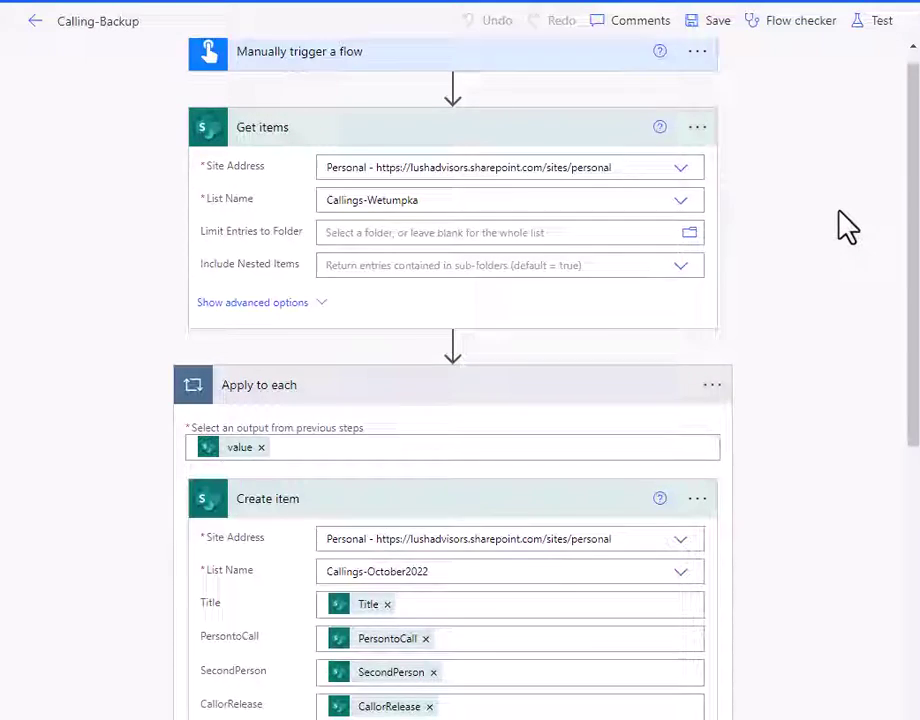
pyautogui.scroll(3, 845, 226)
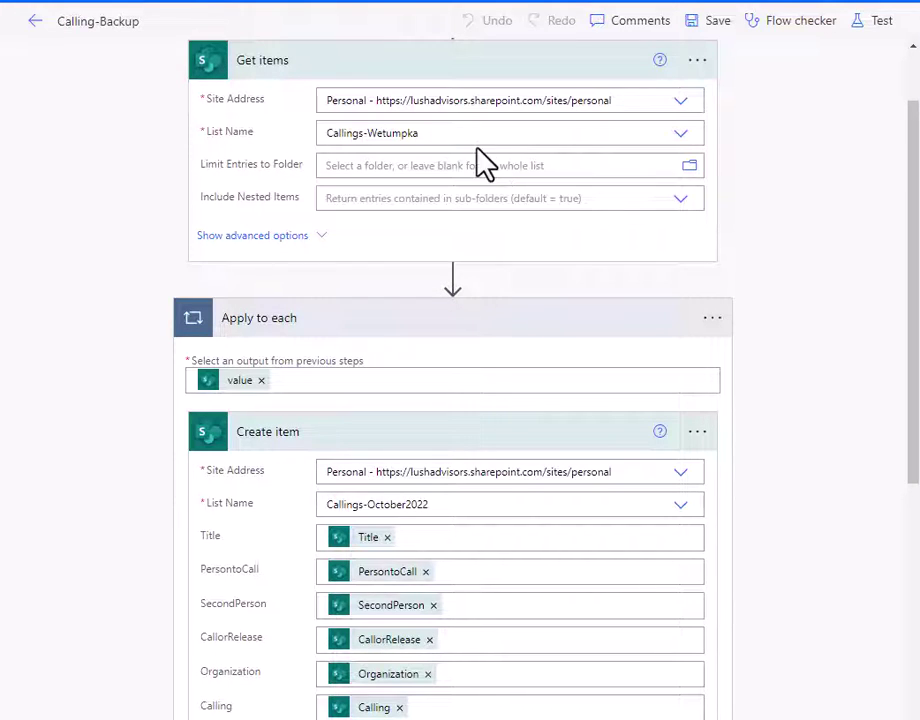
pyautogui.scroll(-1, 497, 318)
pyautogui.scroll(-3, 500, 310)
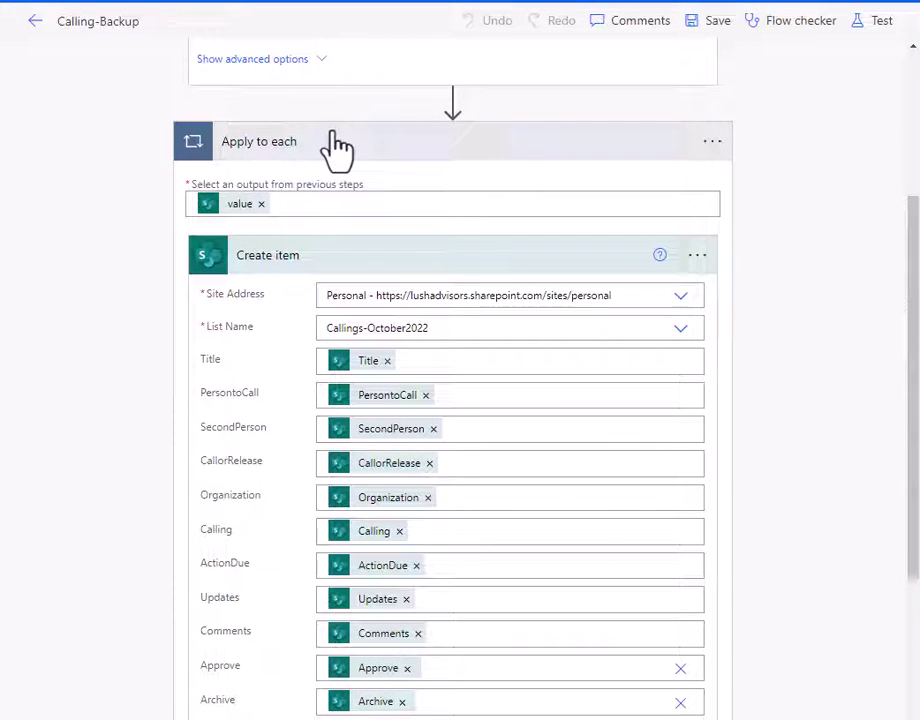
# Step: Compare the Get items source list with the Create item action's list, field mappings and loop input
pyautogui.click(358, 330)
pyautogui.write('s')
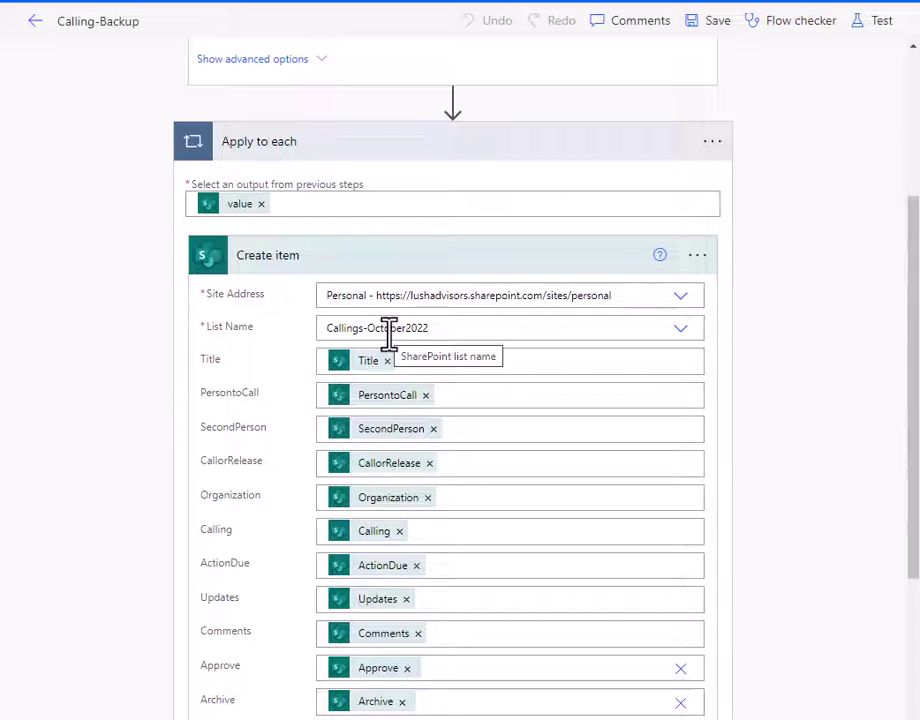
pyautogui.scroll(2, 388, 334)
pyautogui.scroll(-1, 388, 334)
pyautogui.scroll(-2, 390, 348)
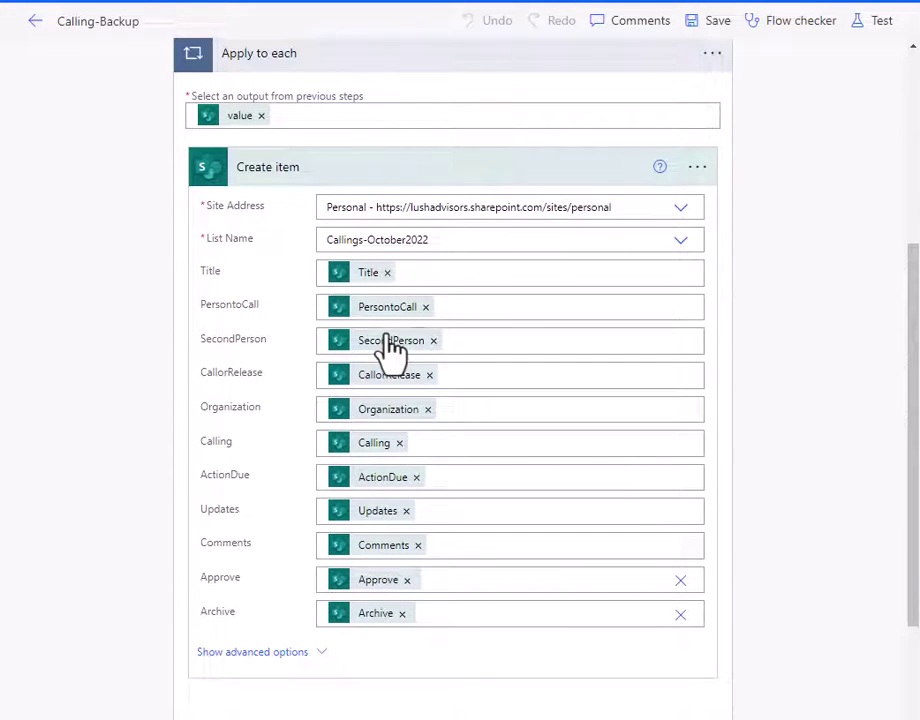
pyautogui.scroll(4, 398, 352)
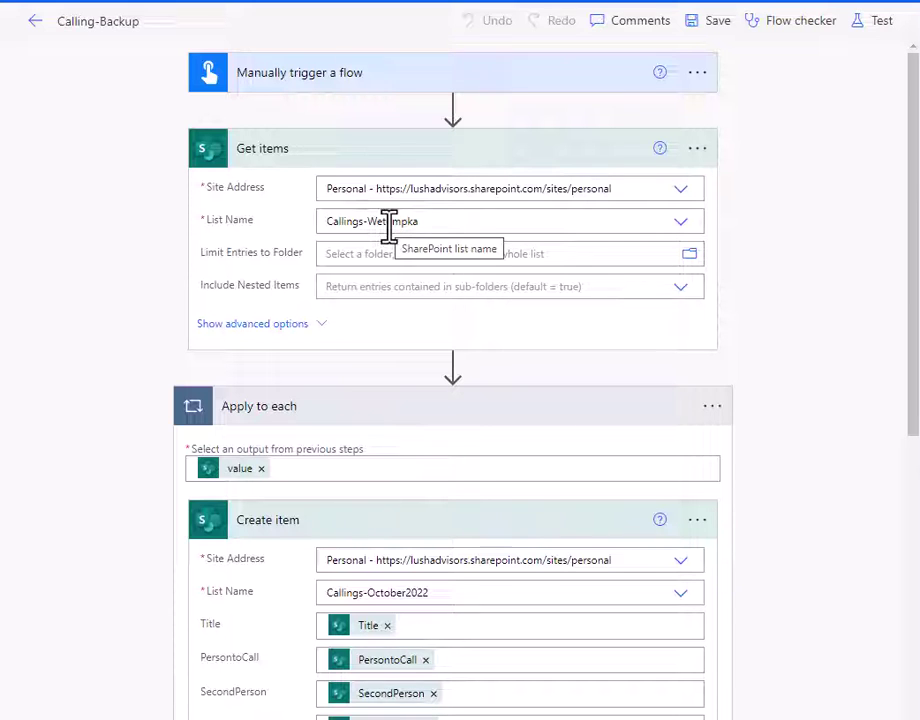
pyautogui.scroll(-5, 389, 226)
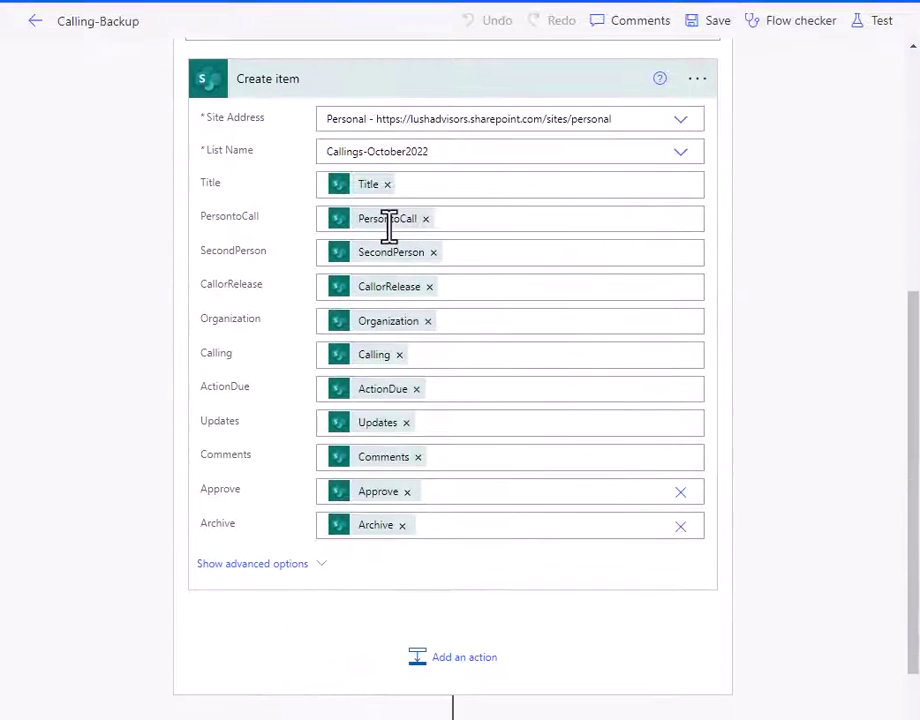
pyautogui.scroll(2, 389, 226)
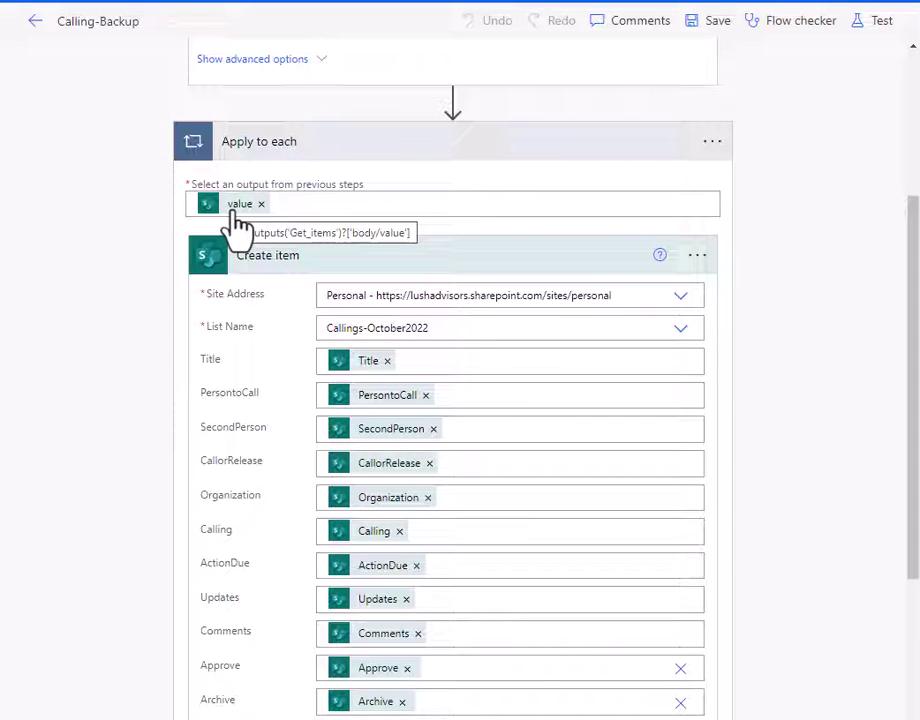
pyautogui.scroll(3, 238, 225)
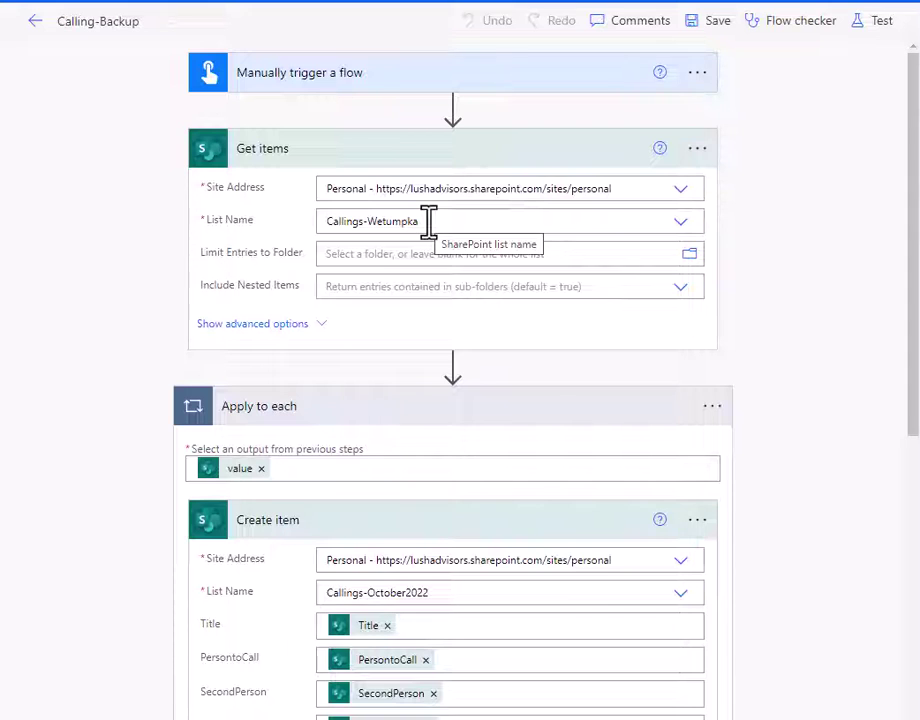
pyautogui.scroll(-4, 429, 220)
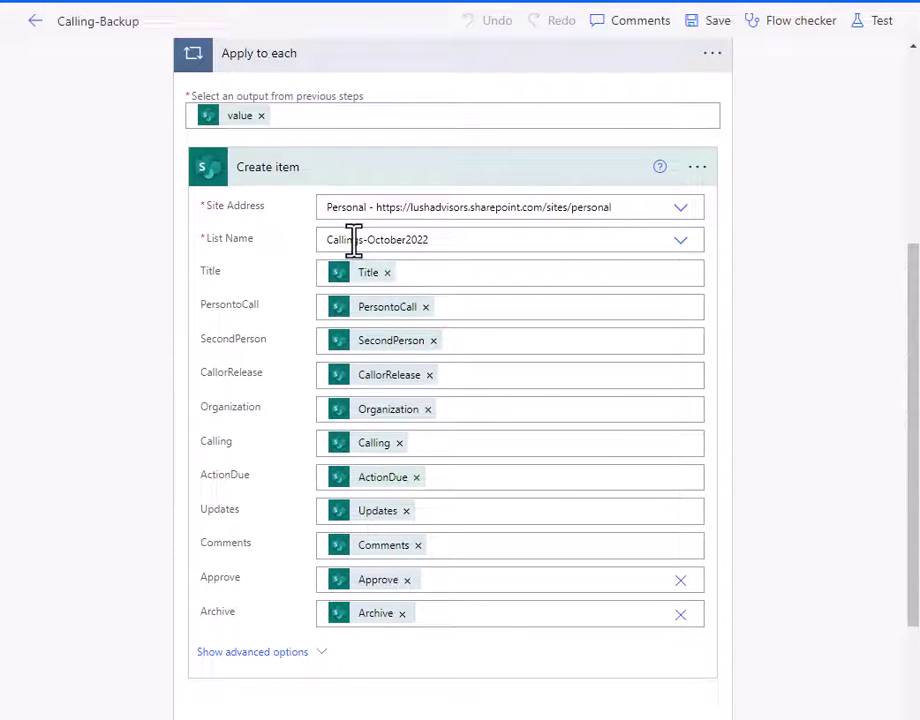
# Step: Examine the Create item action's destination list choices and how the loop's value input relates to Get items
pyautogui.moveTo(444, 240); pyautogui.dragTo(318, 242)
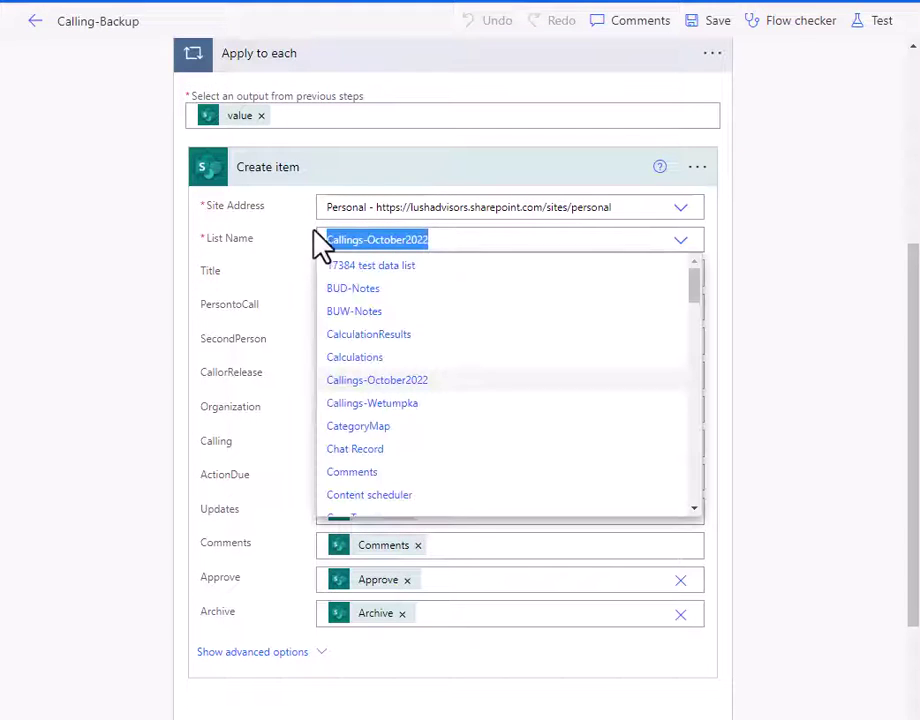
pyautogui.click(778, 240)
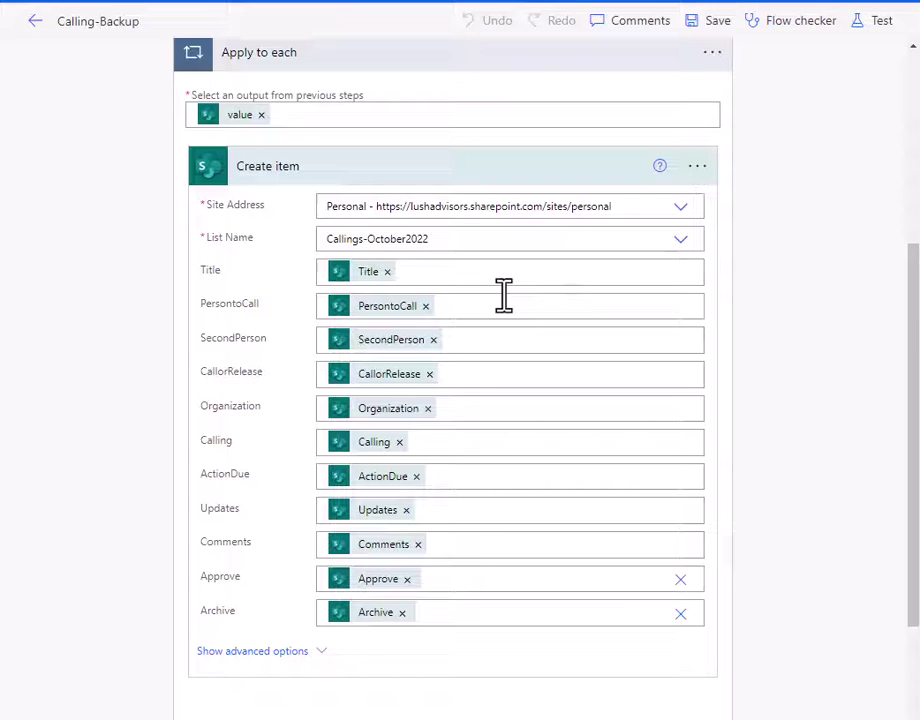
pyautogui.scroll(4, 503, 294)
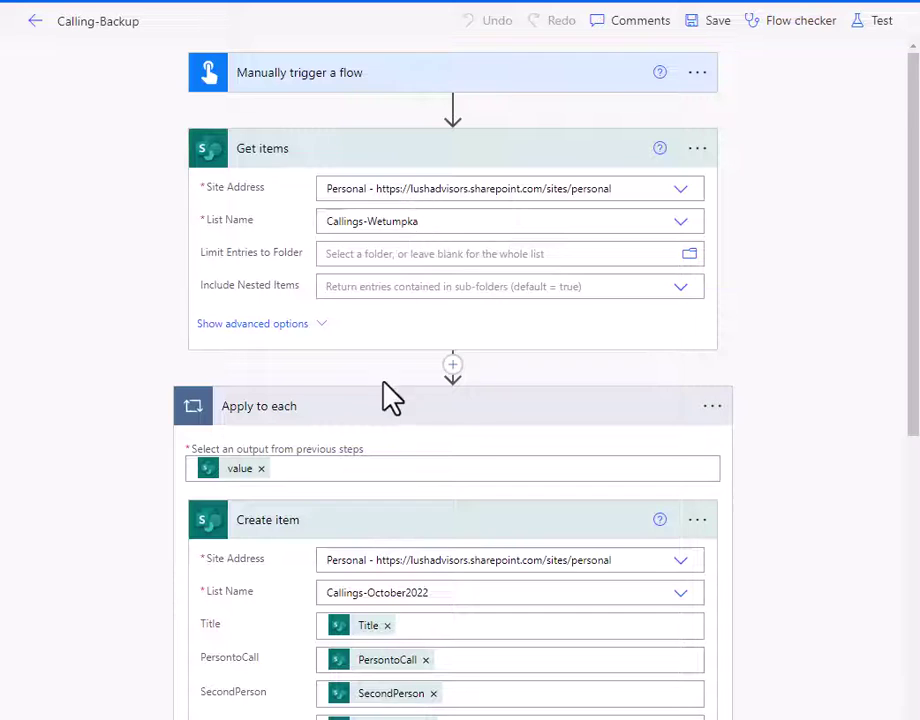
pyautogui.scroll(-3, 385, 388)
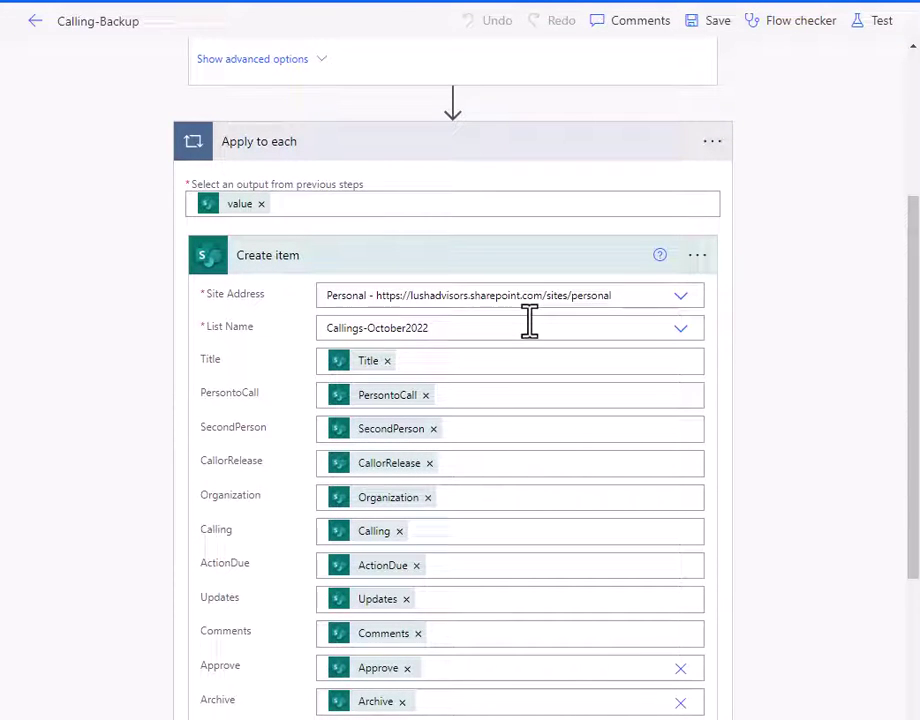
pyautogui.scroll(-2, 535, 335)
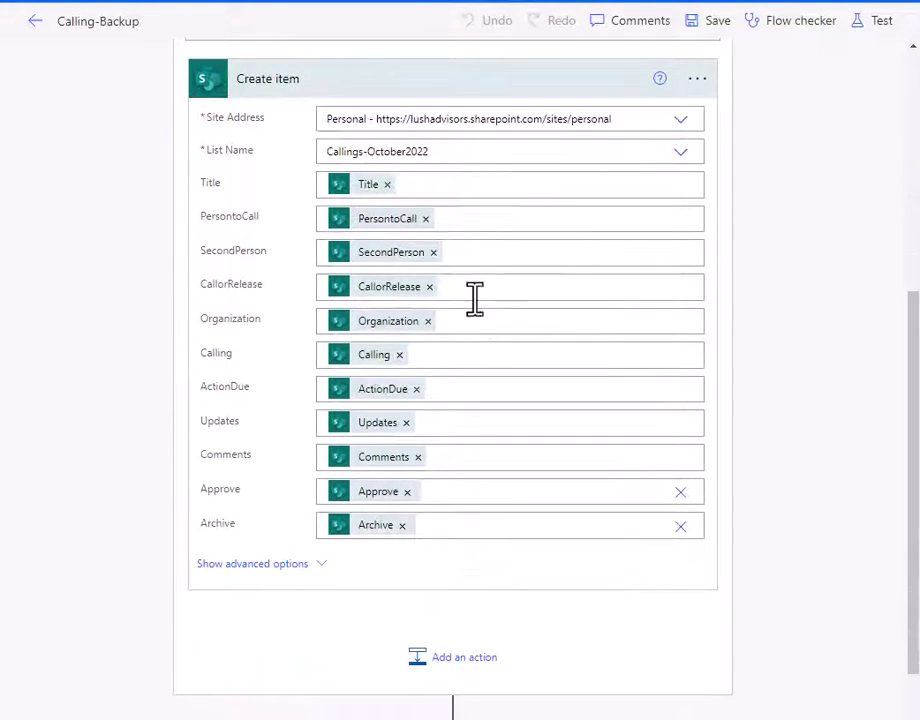
pyautogui.scroll(2, 368, 222)
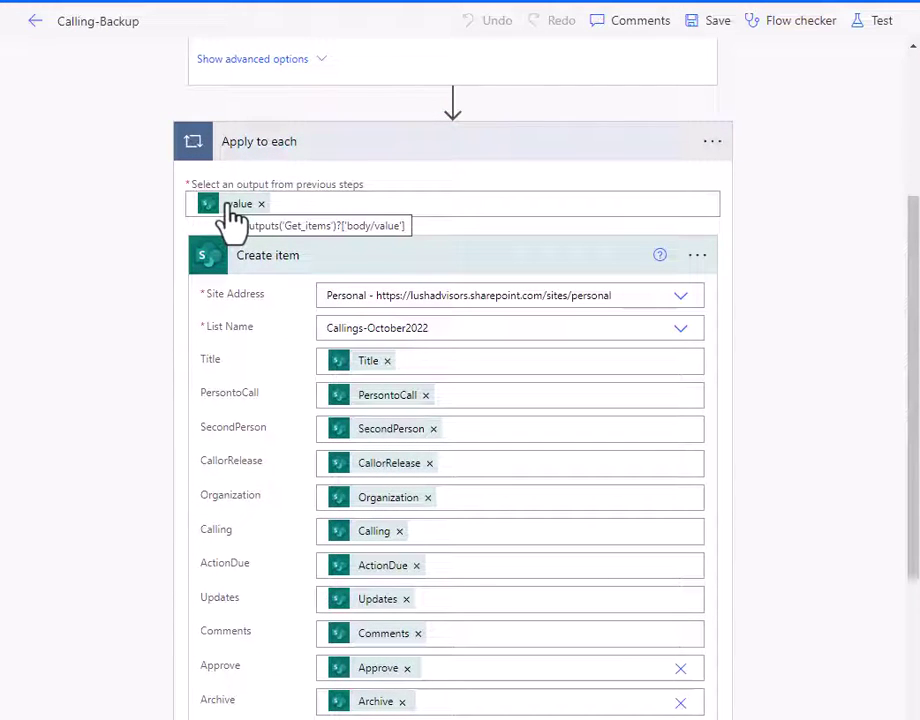
pyautogui.scroll(3, 232, 218)
pyautogui.scroll(-2, 270, 366)
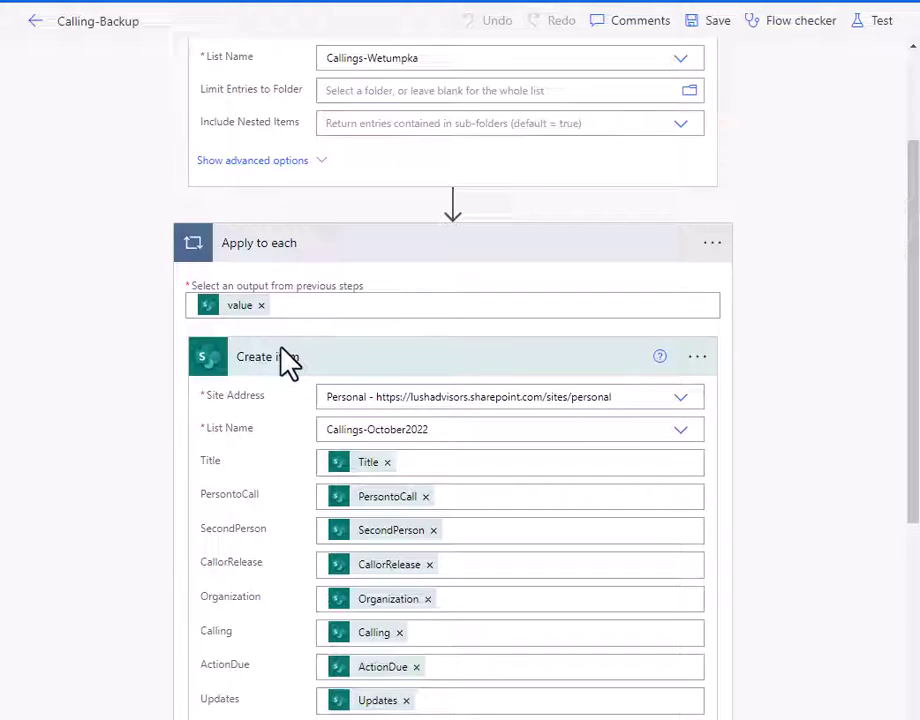
# Step: View the dynamic content available for the Create item action's Title field, dismissing the feature tip, and close the list
pyautogui.scroll(-3, 290, 360)
pyautogui.click(430, 190)
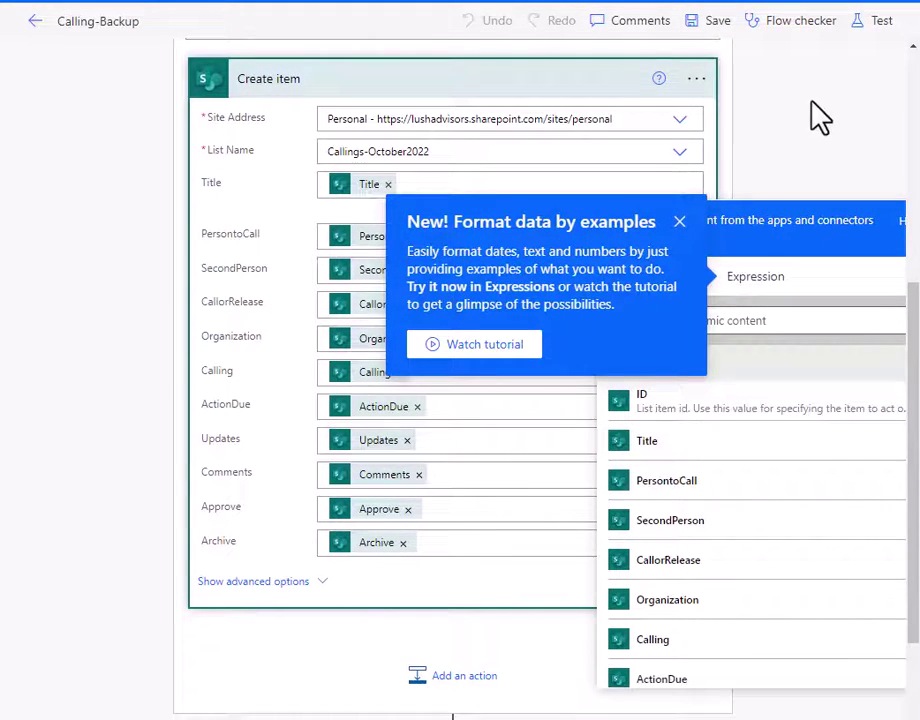
pyautogui.click(679, 221)
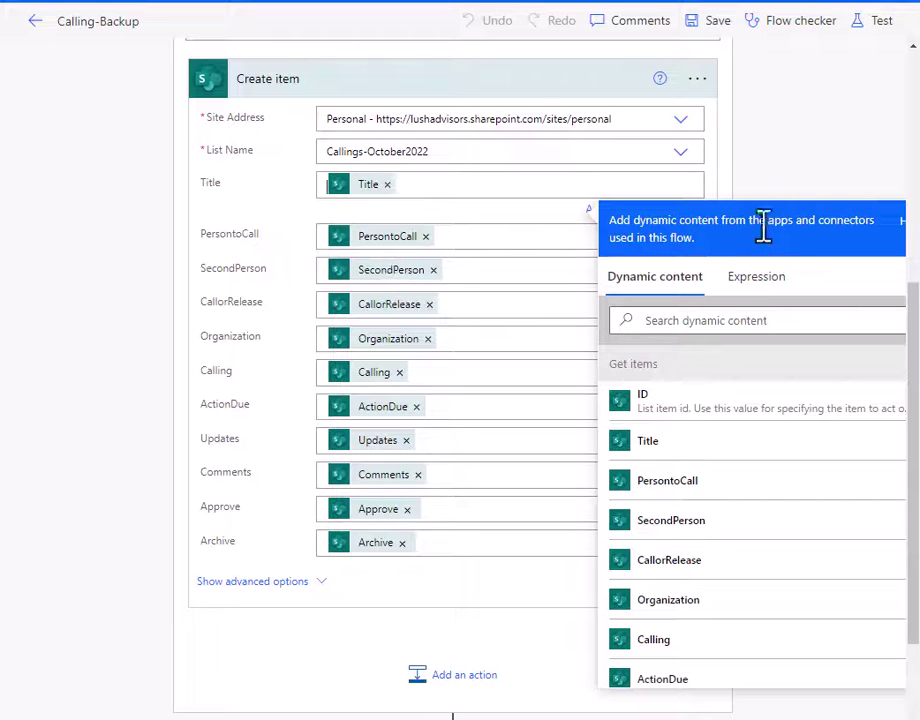
pyautogui.click(735, 168)
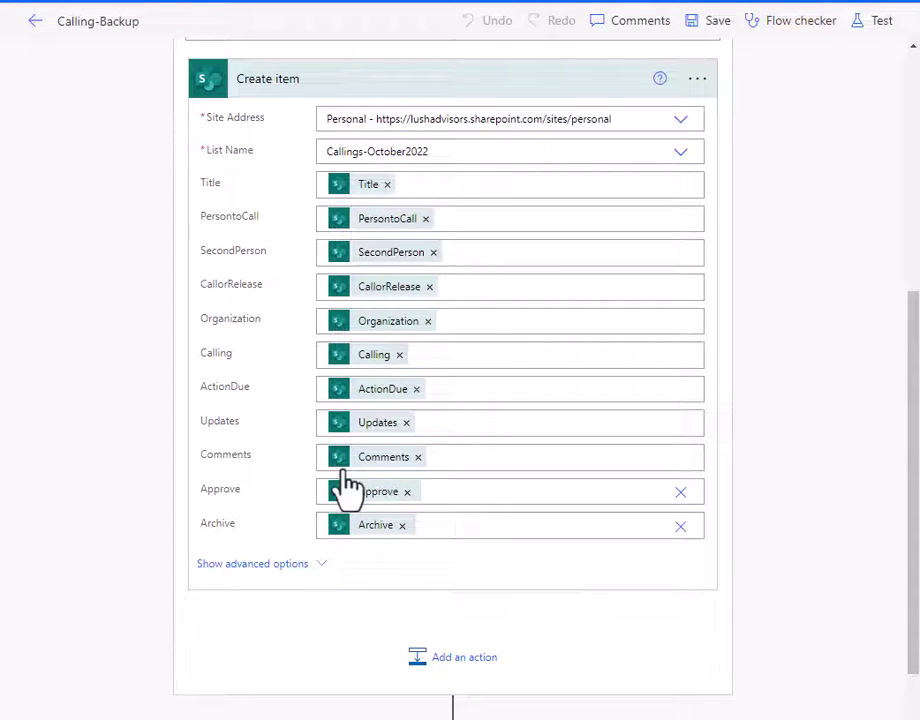
# Step: Expand Apply to each 2 and its Delete item action to examine the site, list and Id settings
pyautogui.scroll(-1, 382, 300)
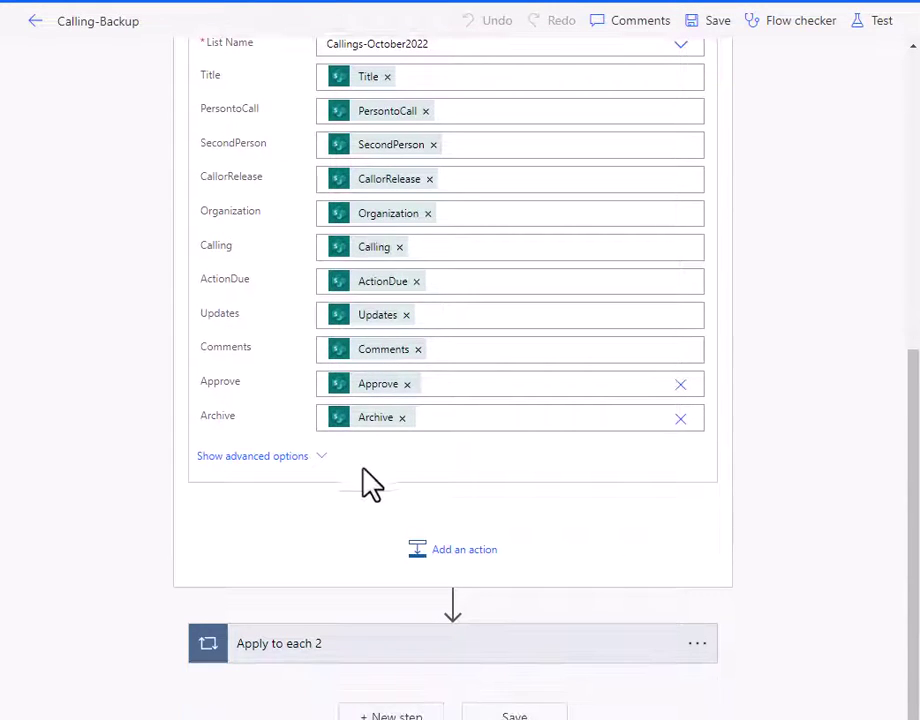
pyautogui.click(370, 645)
pyautogui.scroll(-2, 530, 240)
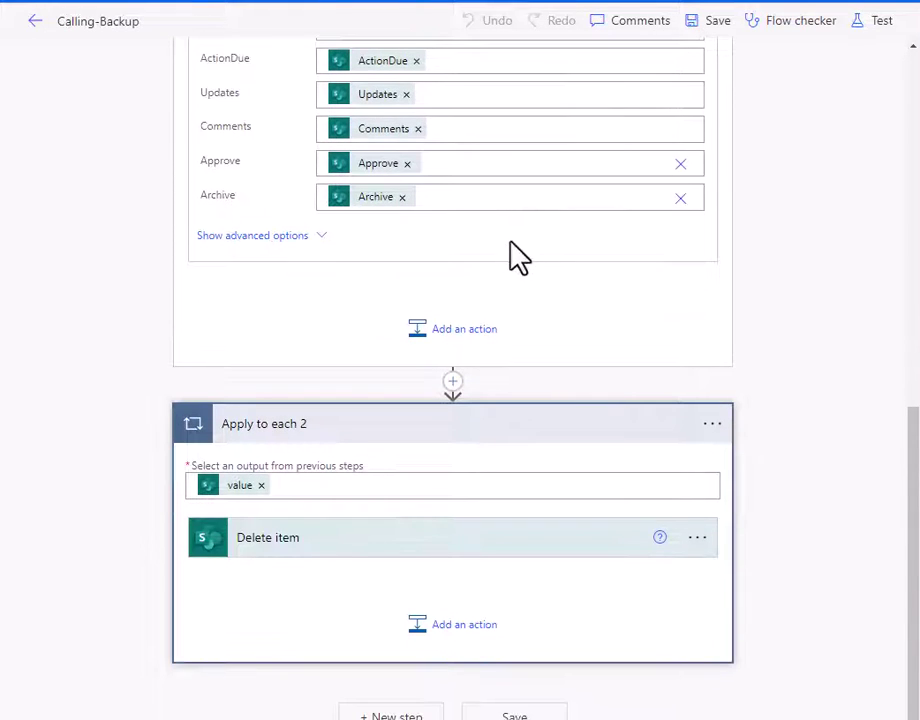
pyautogui.click(355, 542)
pyautogui.click(403, 515)
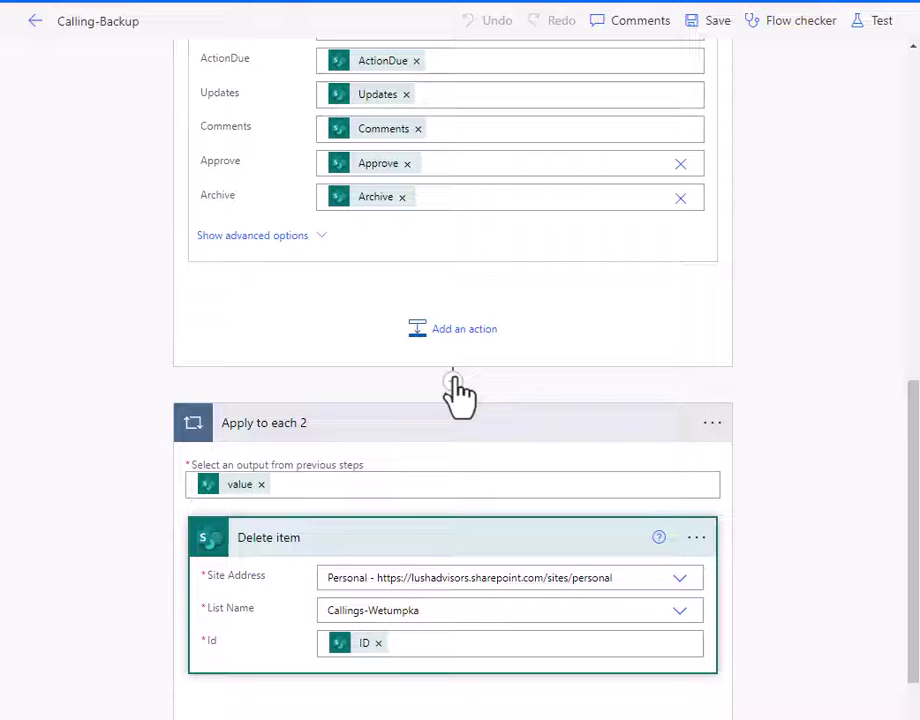
# Step: Review the whole flow, comparing the Create item loop with the Delete item loop and the Get items source
pyautogui.scroll(5, 514, 230)
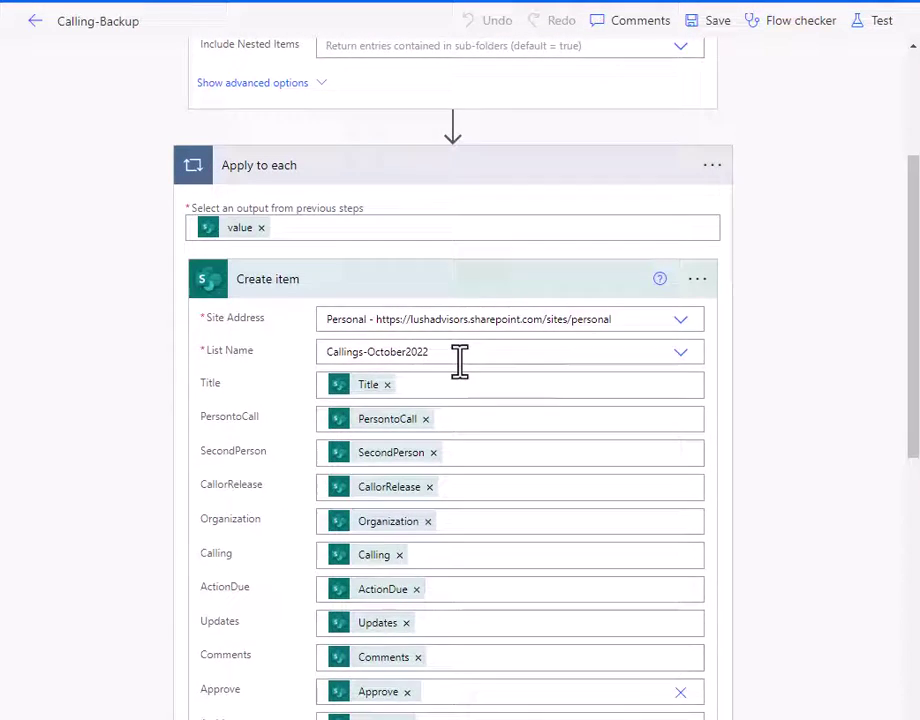
pyautogui.scroll(-6, 459, 362)
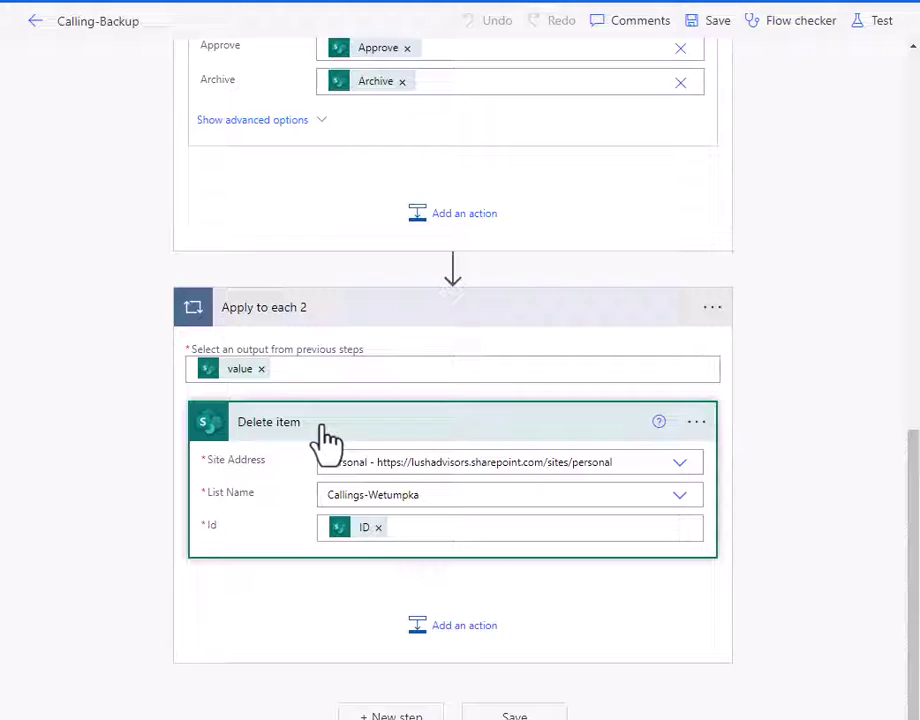
pyautogui.scroll(15, 325, 435)
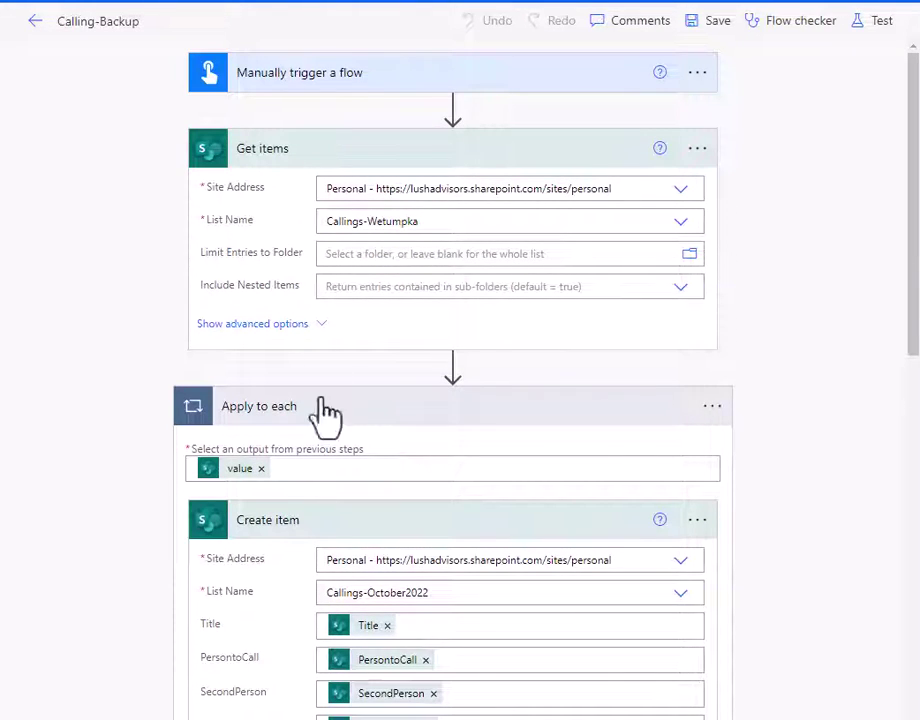
# Step: Compare the source list name in Get items with the destination list name in the Create item action
pyautogui.moveTo(453, 222); pyautogui.dragTo(312, 232)
pyautogui.click(760, 335)
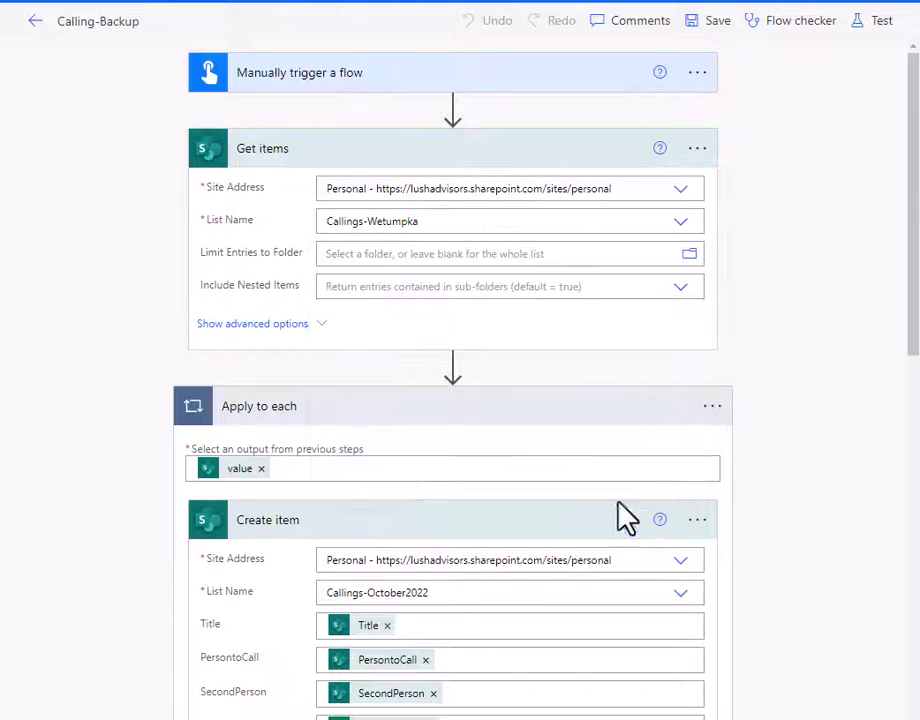
pyautogui.scroll(-2, 440, 480)
pyautogui.moveTo(456, 418); pyautogui.dragTo(318, 422)
pyautogui.click(768, 361)
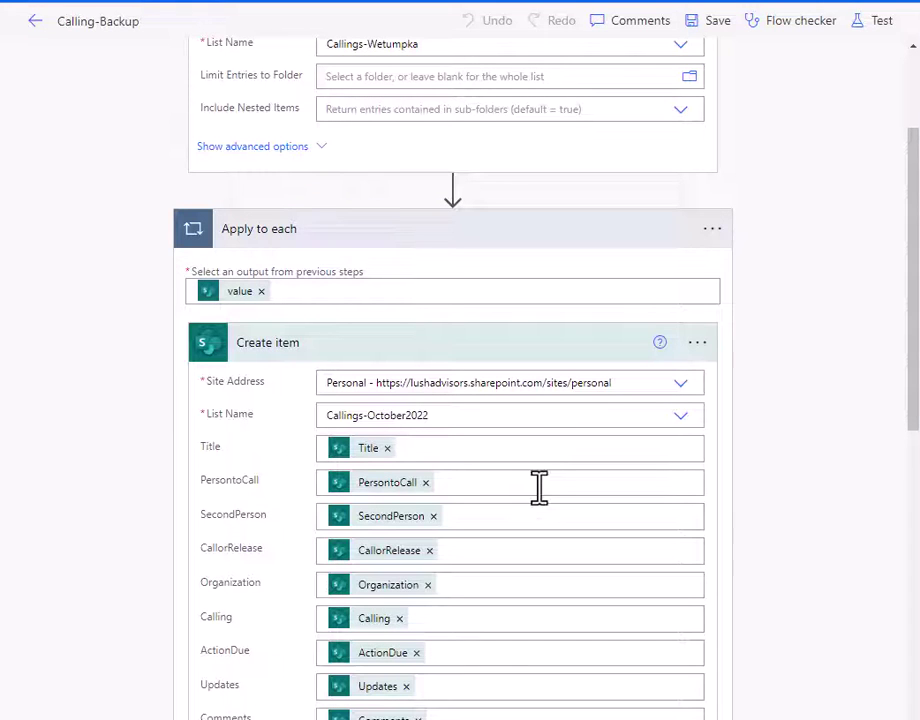
pyautogui.scroll(3, 539, 487)
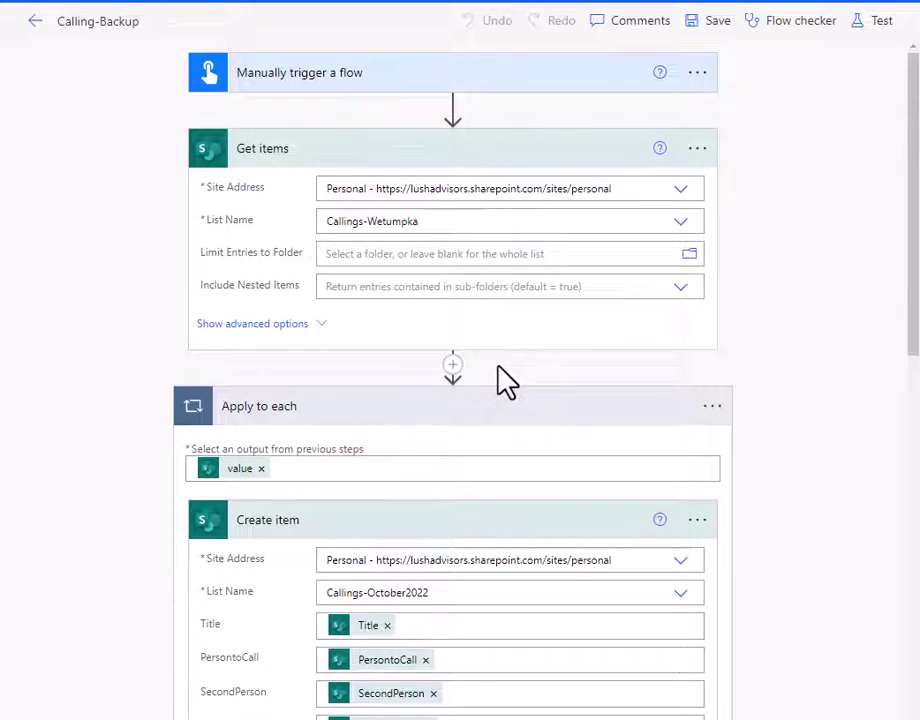
# Step: Trace the flow from the Get items source through the Create item field mappings to the Delete item action's list and Id
pyautogui.scroll(-3, 487, 349)
pyautogui.scroll(-3, 487, 430)
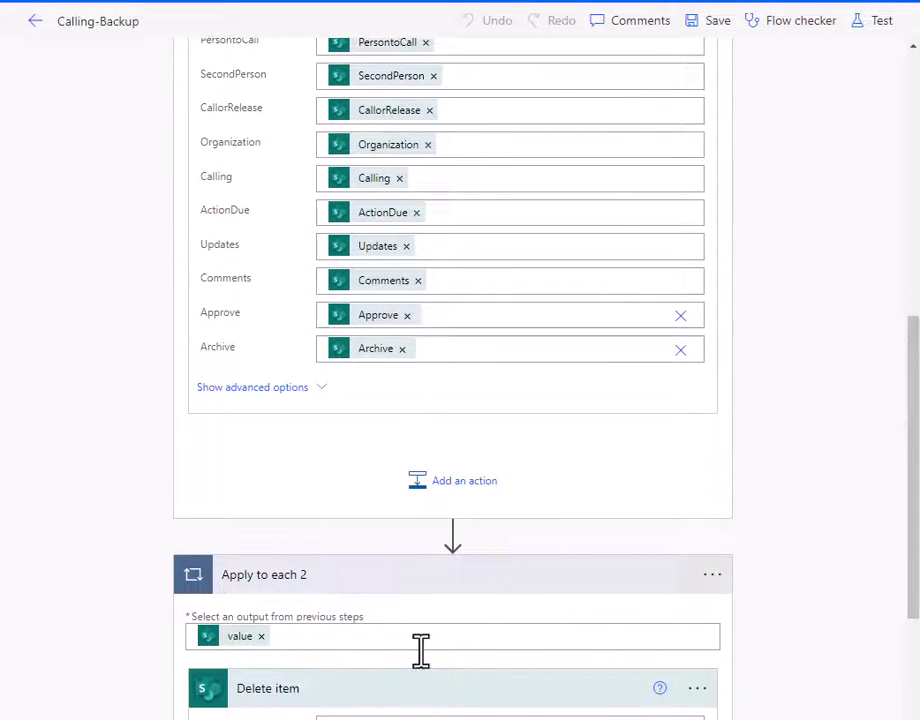
pyautogui.scroll(3, 486, 619)
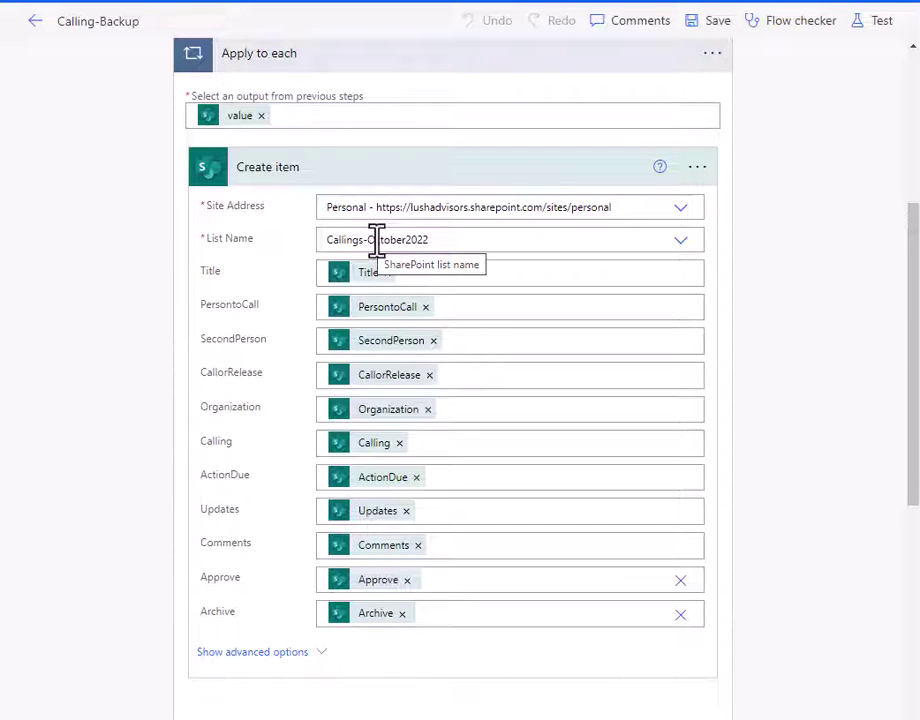
pyautogui.scroll(4, 376, 242)
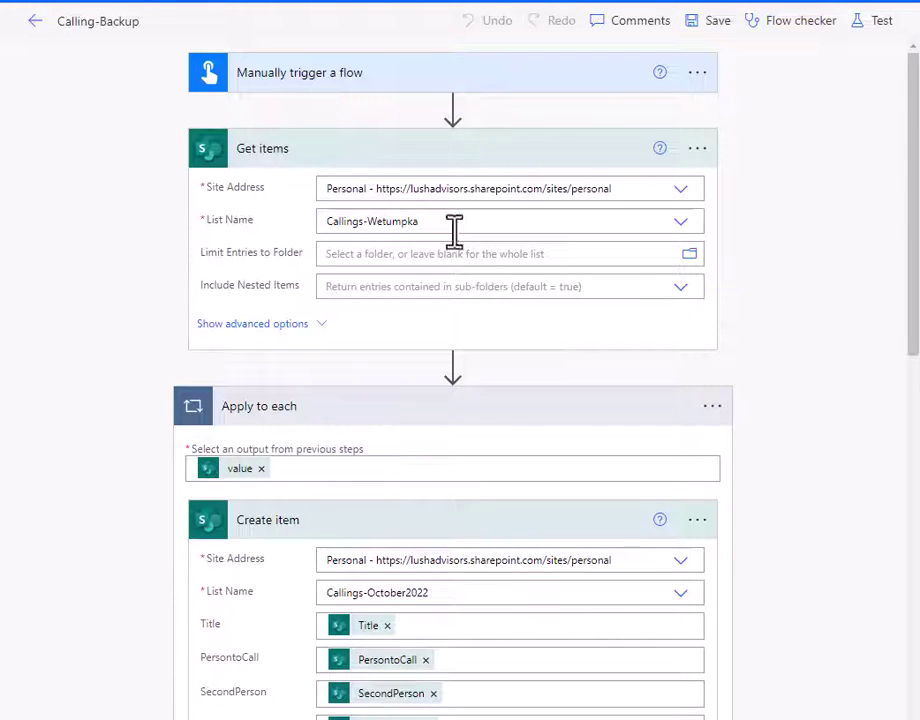
pyautogui.scroll(-9, 503, 396)
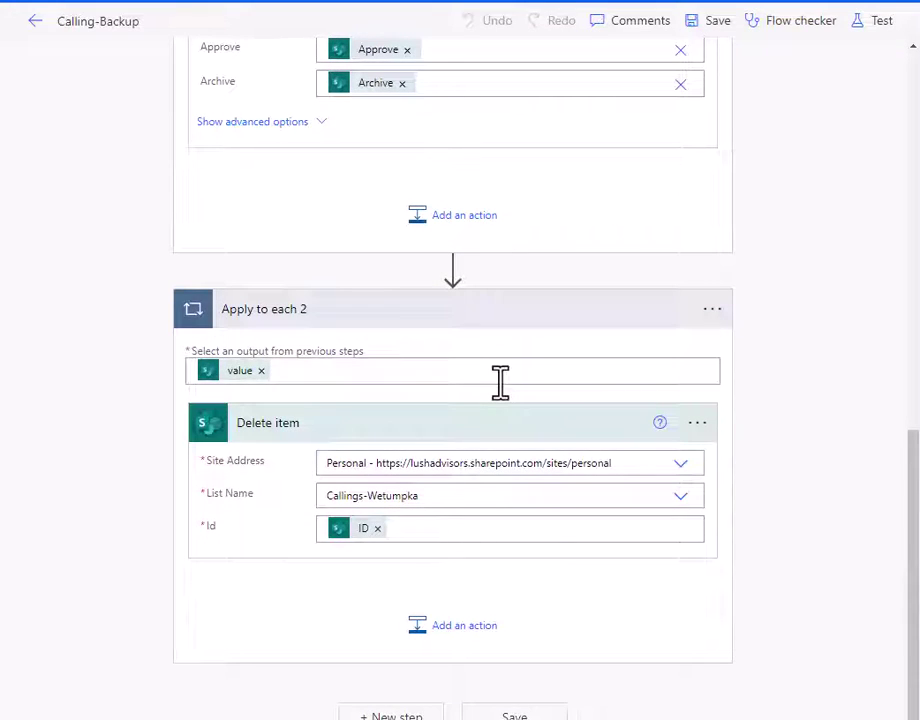
pyautogui.scroll(6, 500, 383)
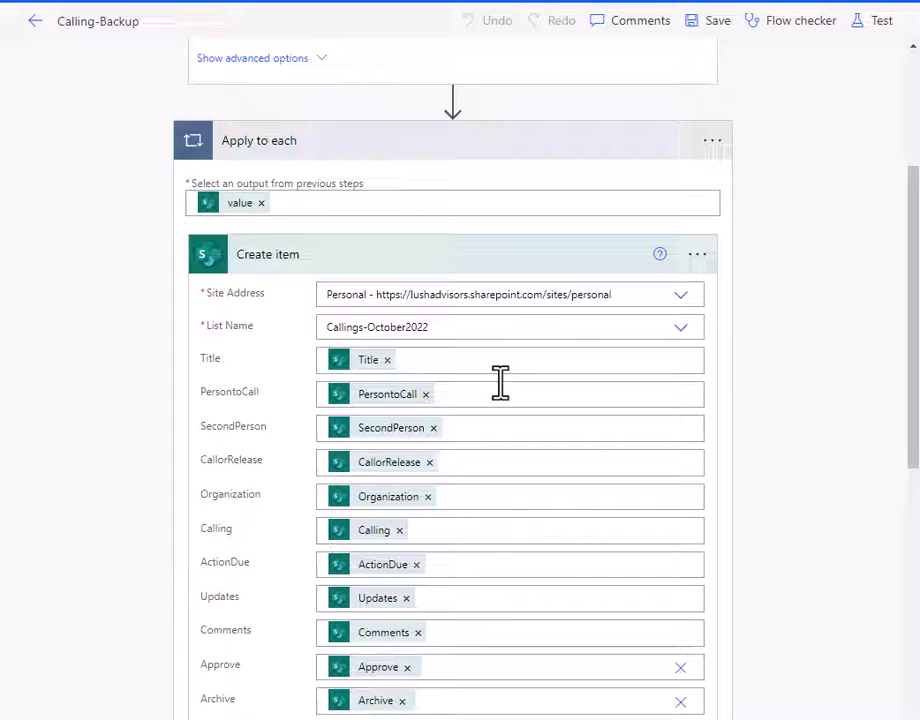